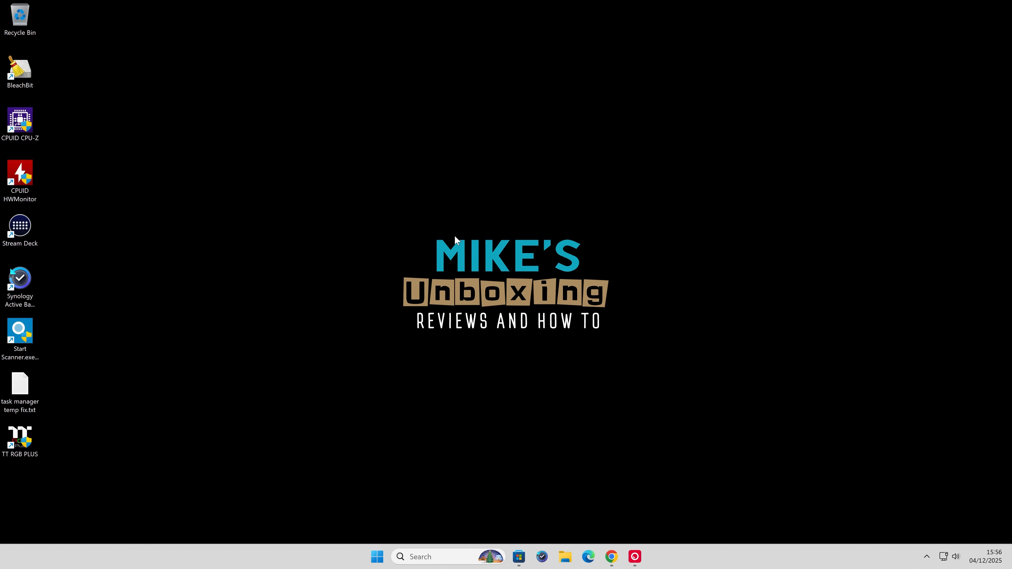
Step: Switch to Chrome, examine the compatibility and download options on the UniGetUI website, and bring up its GitHub repository
click(609, 558)
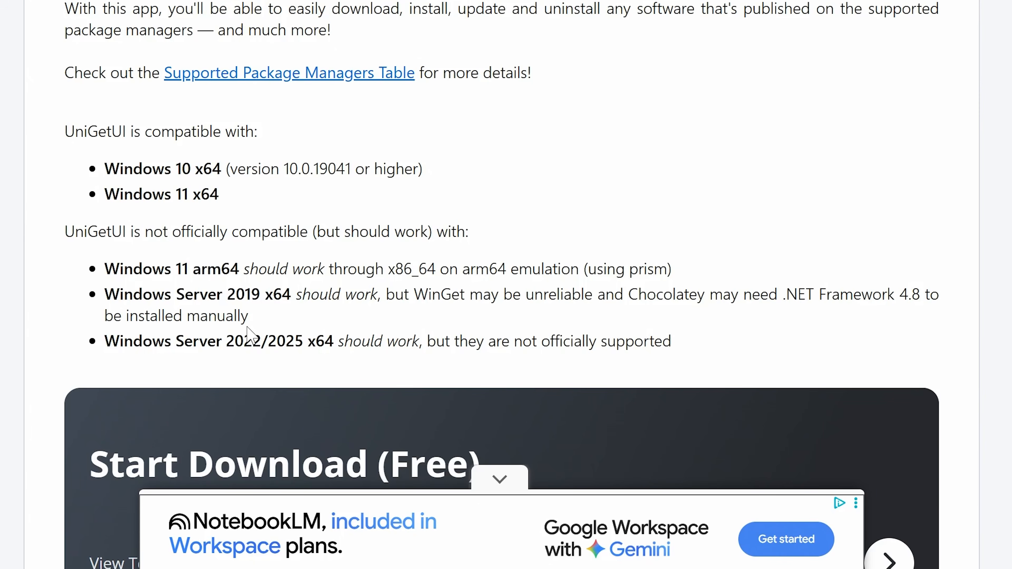
scroll(246, 333, down, 10)
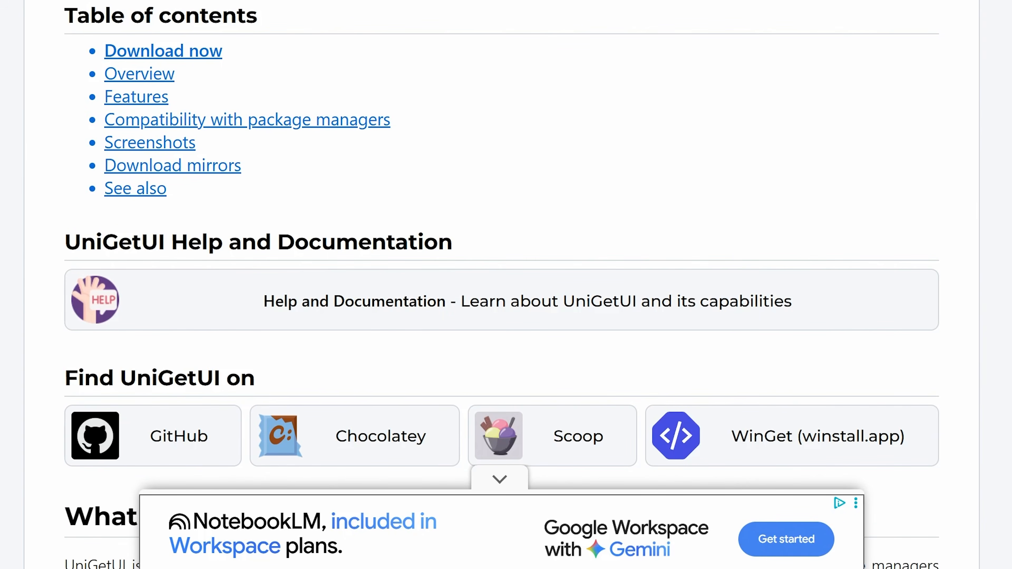
scroll(377, 181, up, 6)
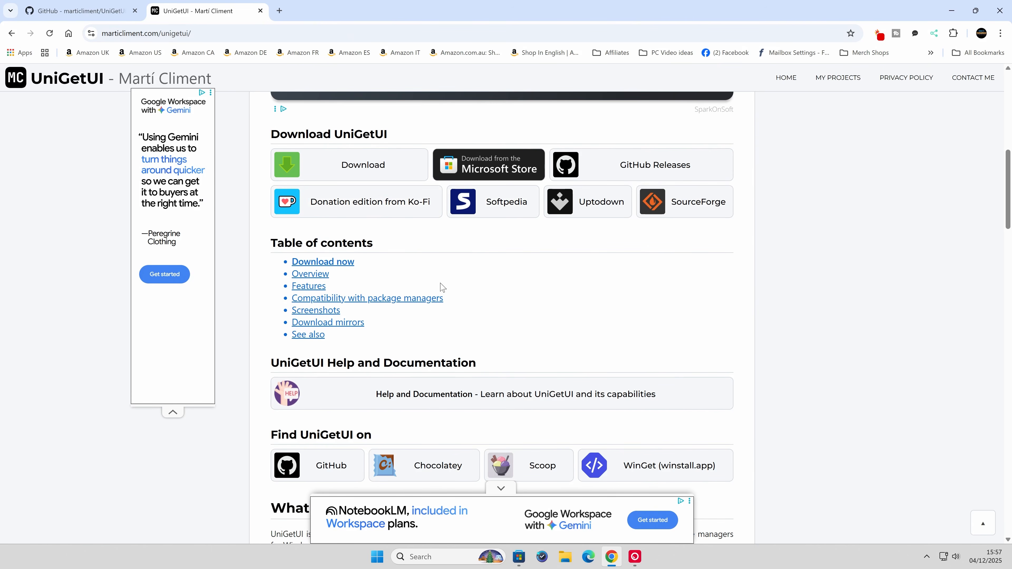
scroll(437, 330, up, 3)
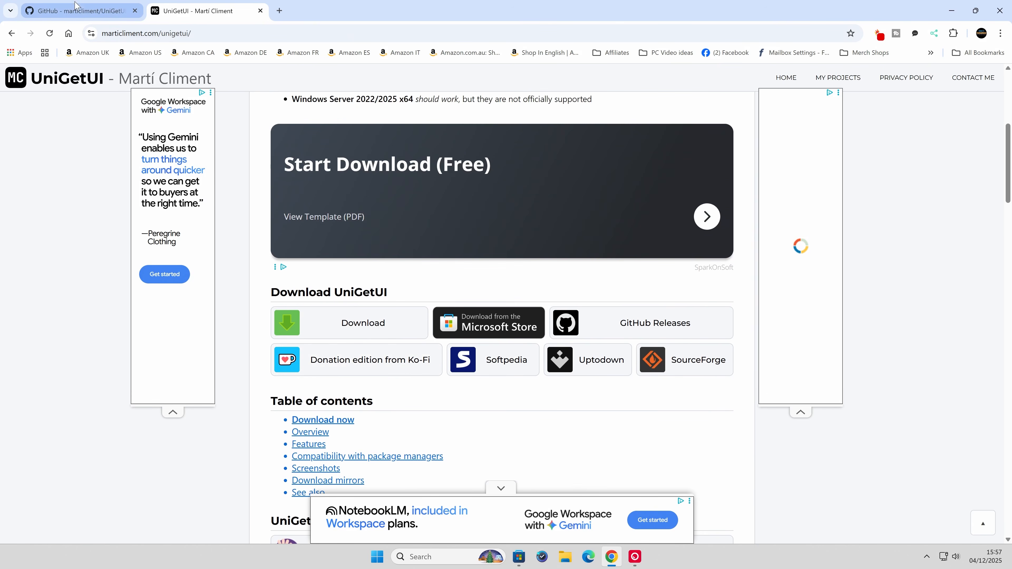
click(78, 15)
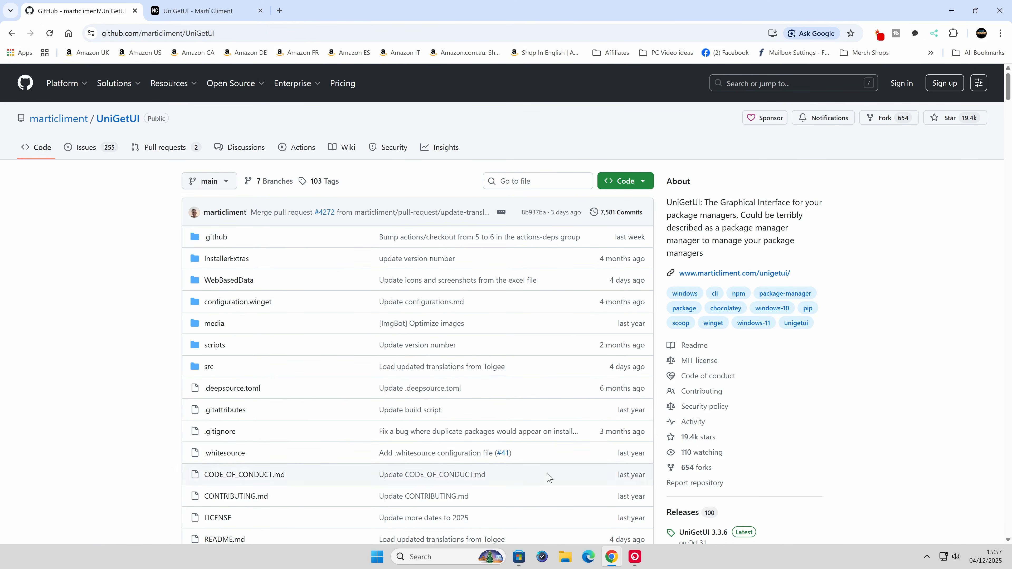
Step: Switch to the Microsoft Store, search for "uniget" and open the UniGetUI app page
click(517, 558)
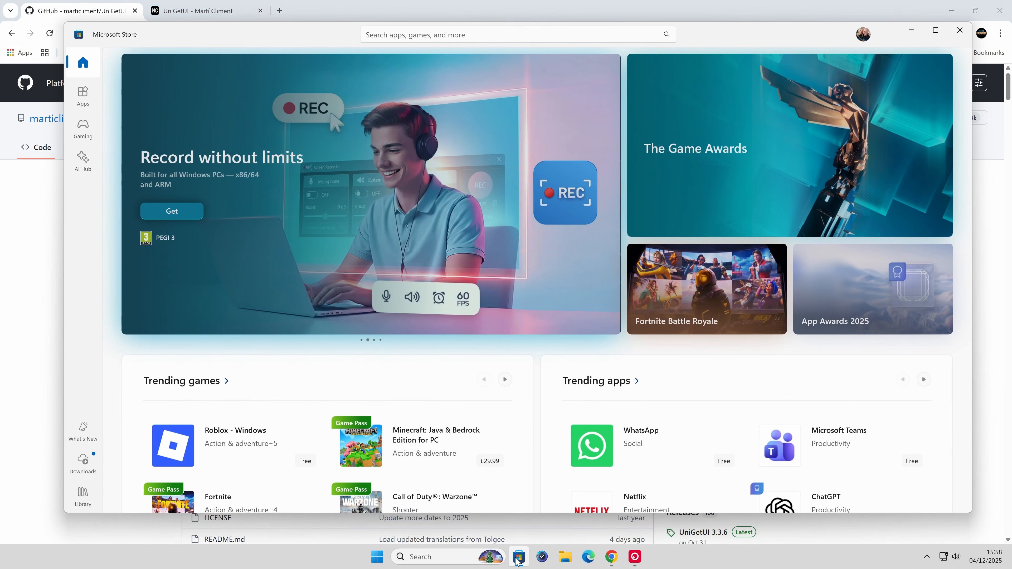
click(456, 33)
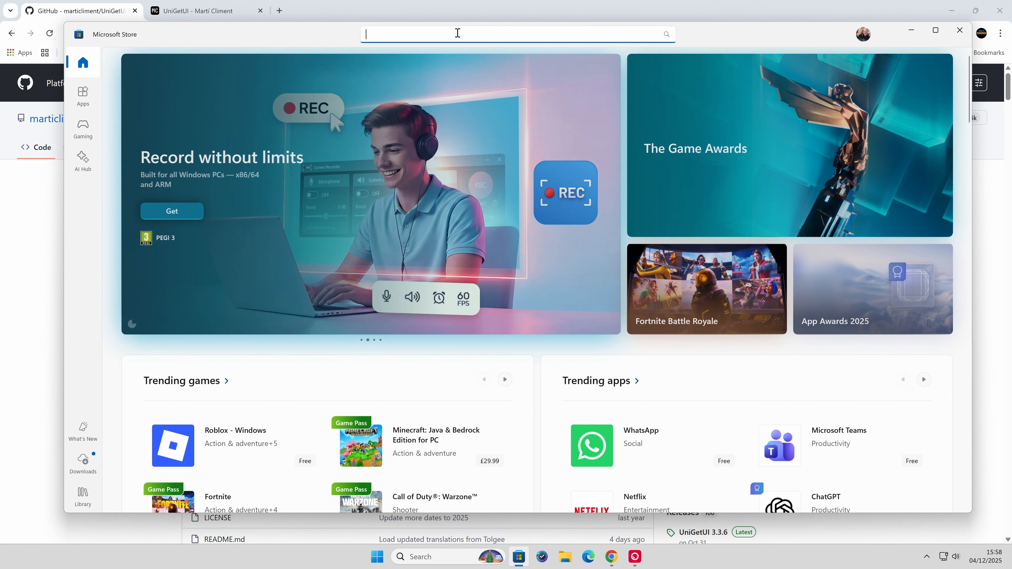
text(uniget)
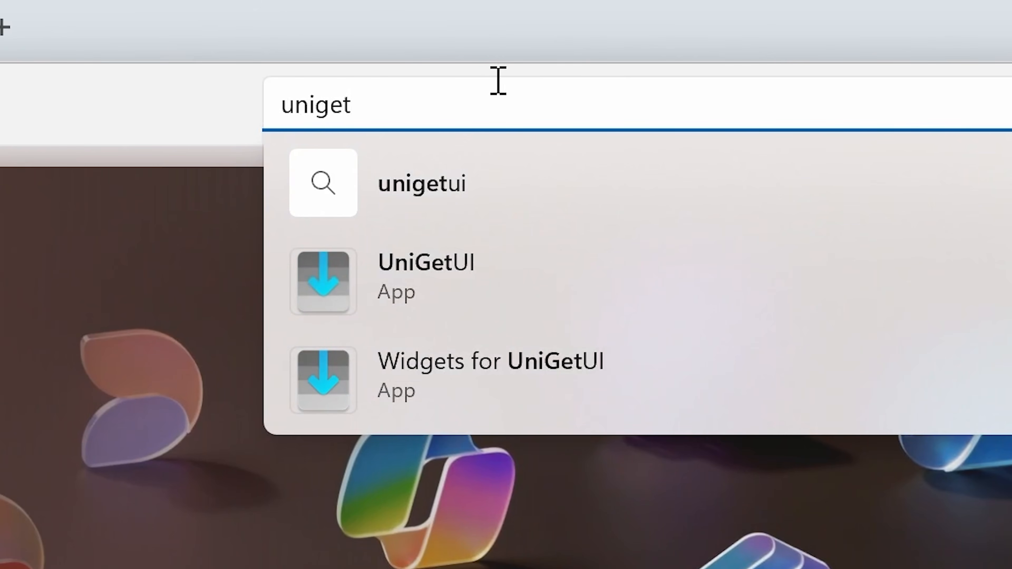
click(437, 289)
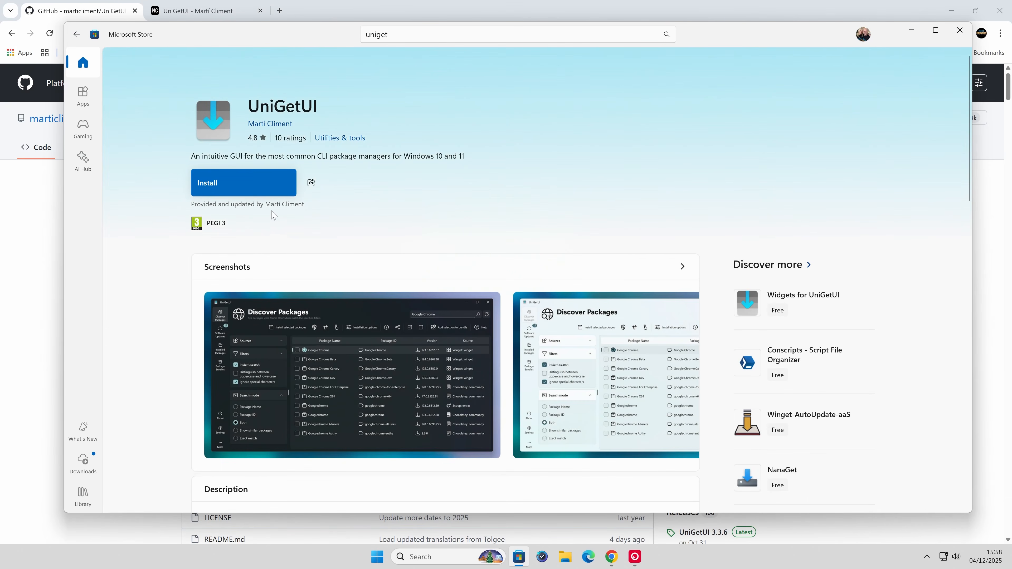
Step: Install UniGetUI from its store page, allow the setup to make changes to the device, and launch it
scroll(435, 363, down, 10)
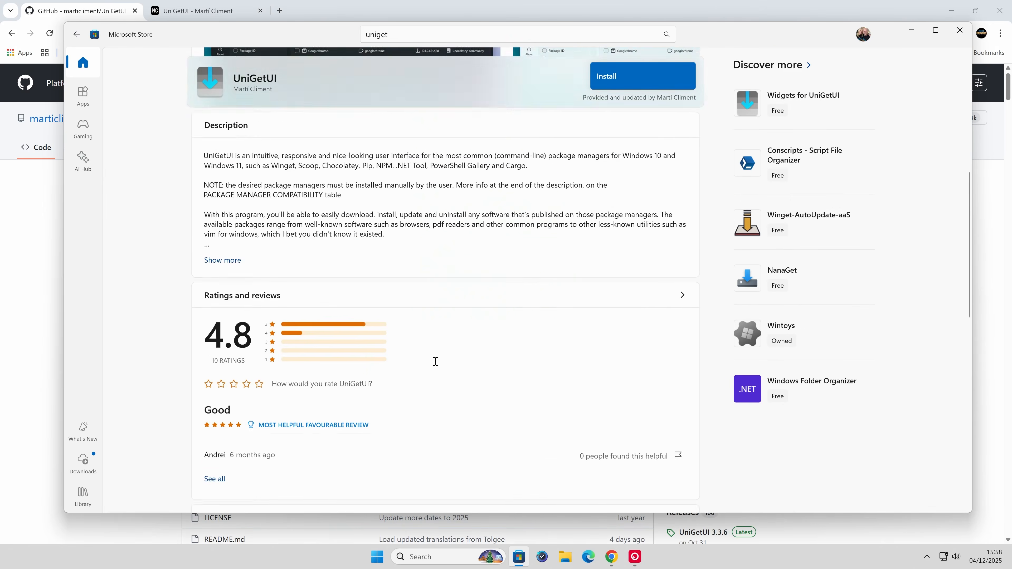
scroll(435, 363, up, 10)
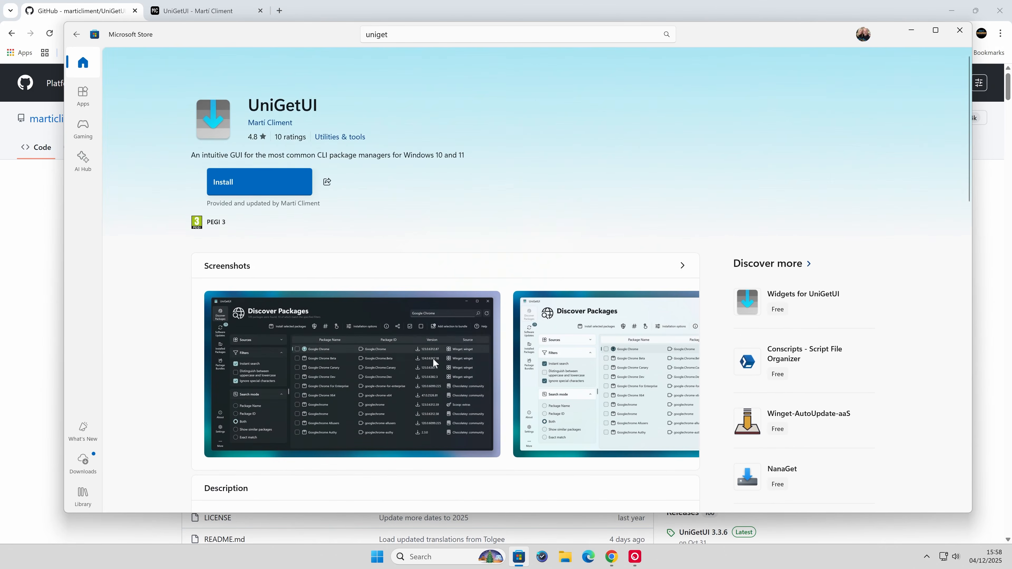
click(212, 185)
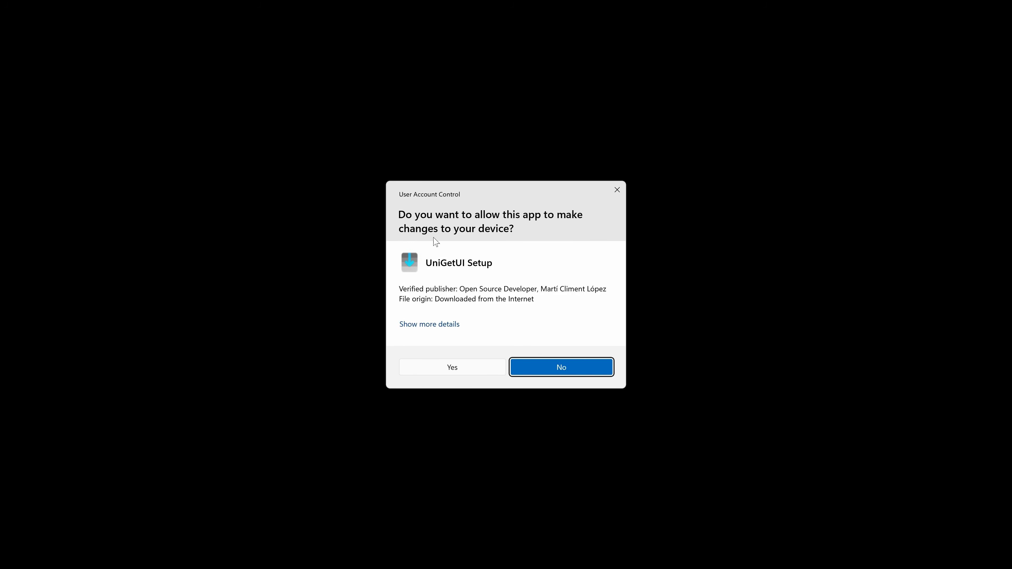
click(458, 366)
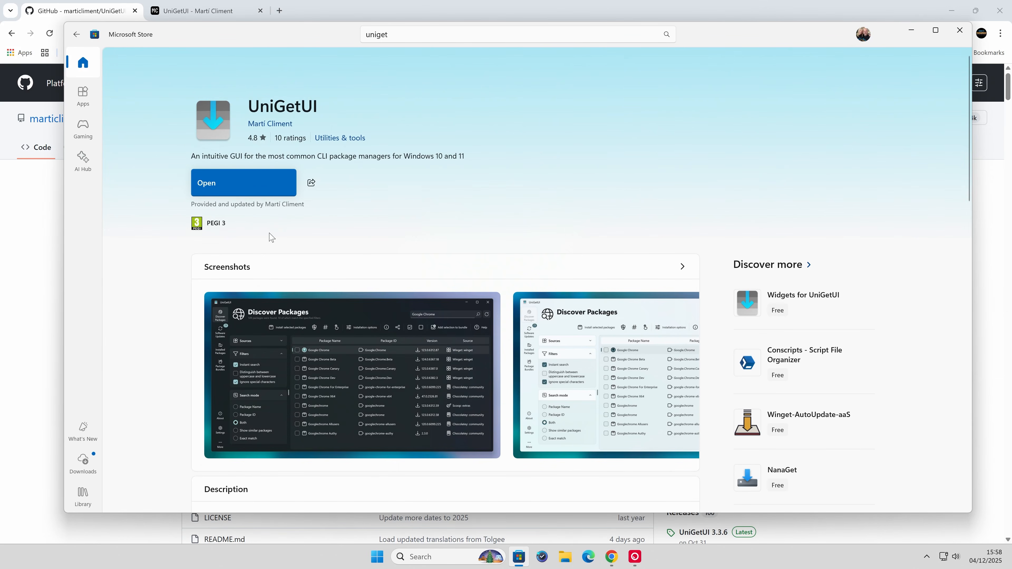
click(226, 184)
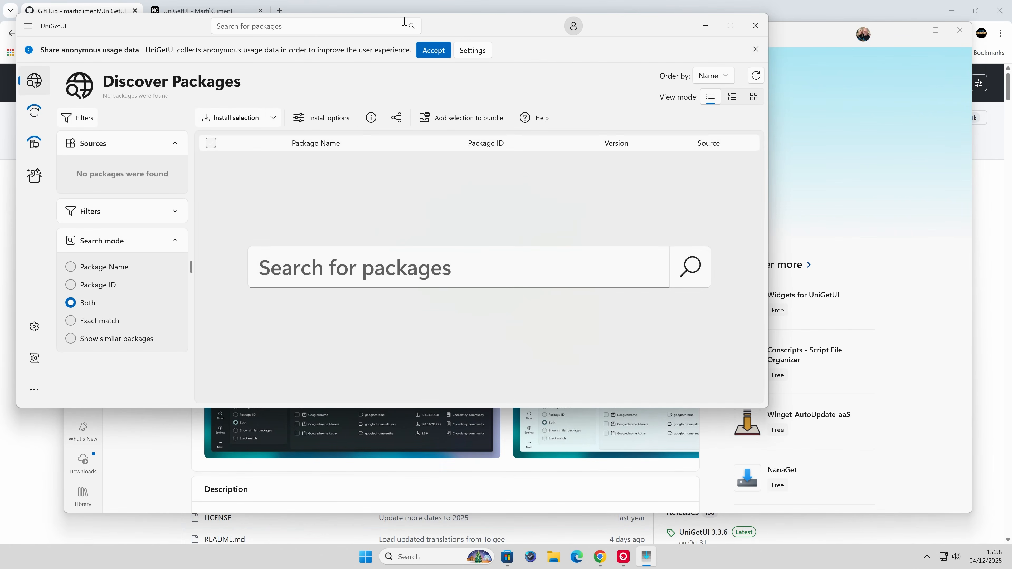
Step: Maximize the UniGetUI window and decline sharing anonymous usage data
click(729, 26)
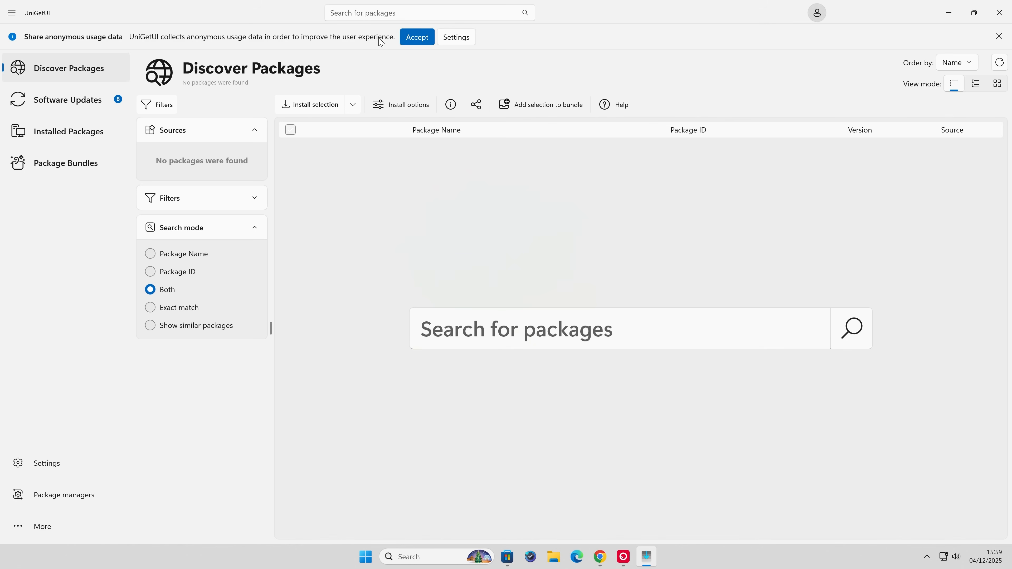
click(456, 37)
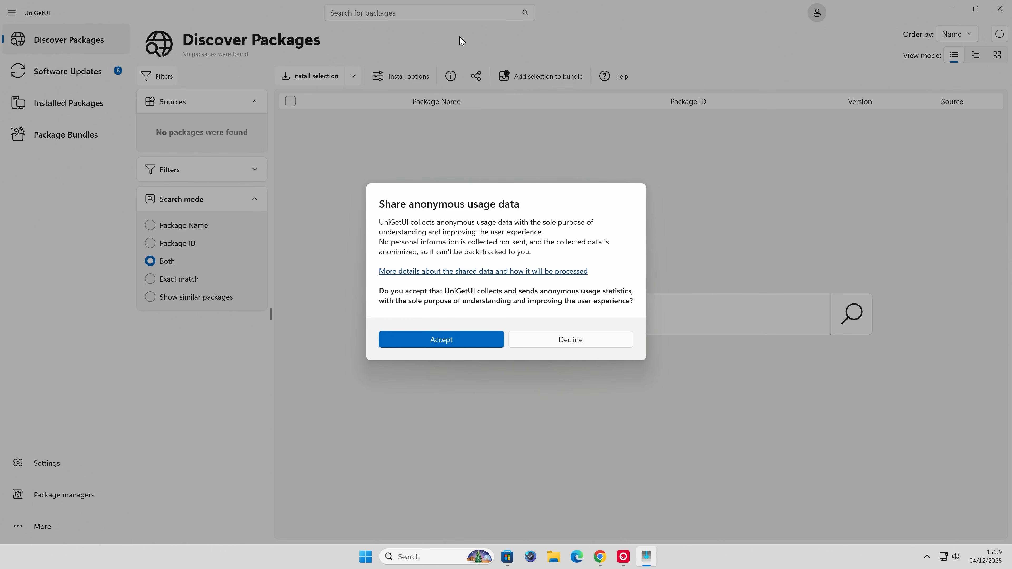
click(569, 339)
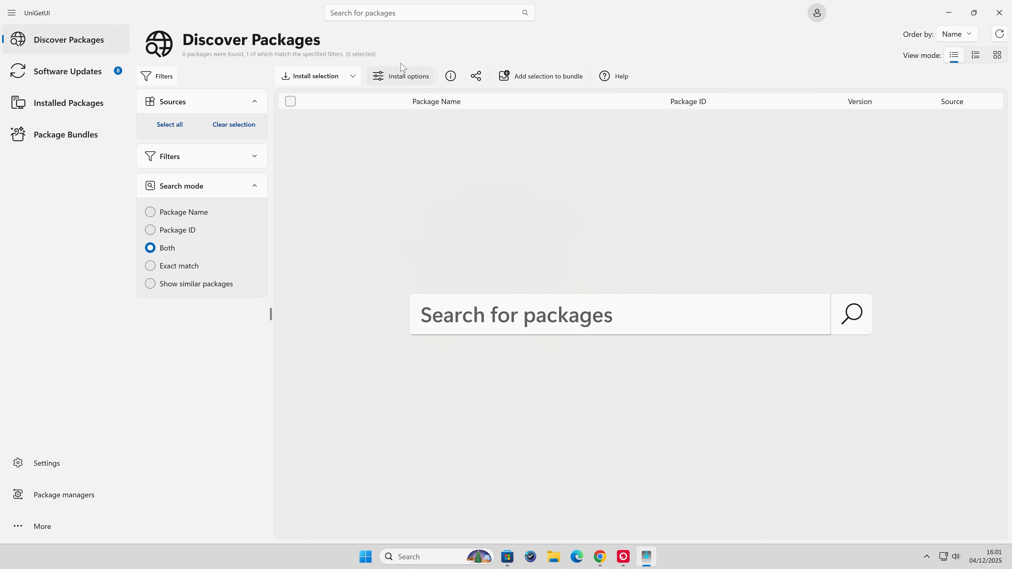
Step: Search the available packages for "winamp" and select the Winamp package
click(471, 313)
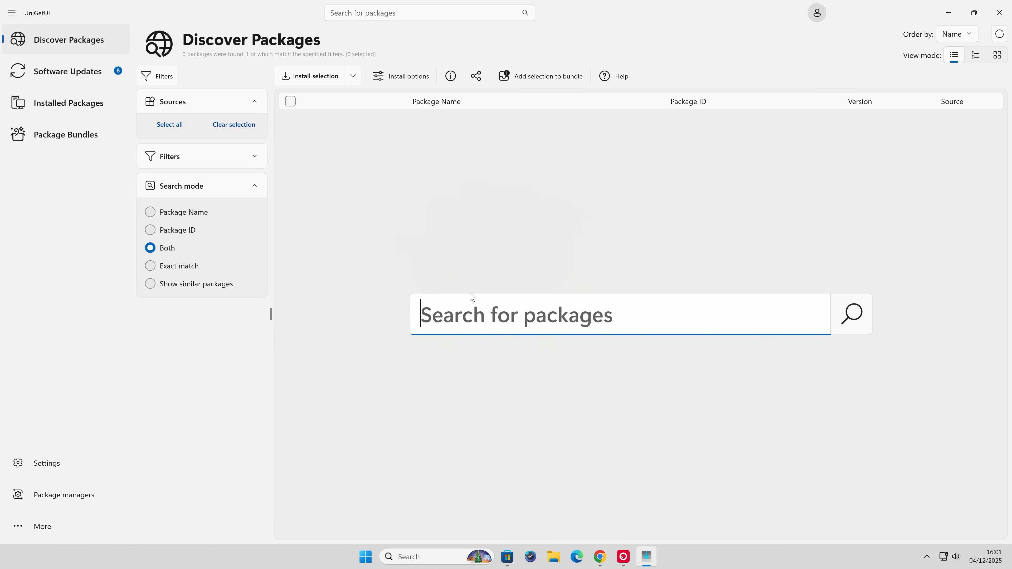
text(winampo)
key(BackSpace)
key(Return)
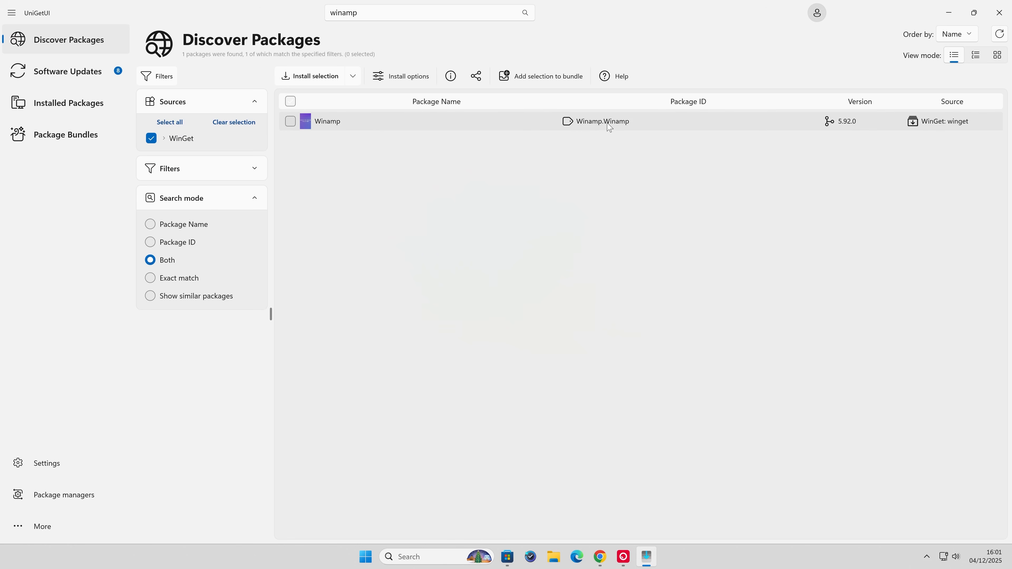
click(290, 122)
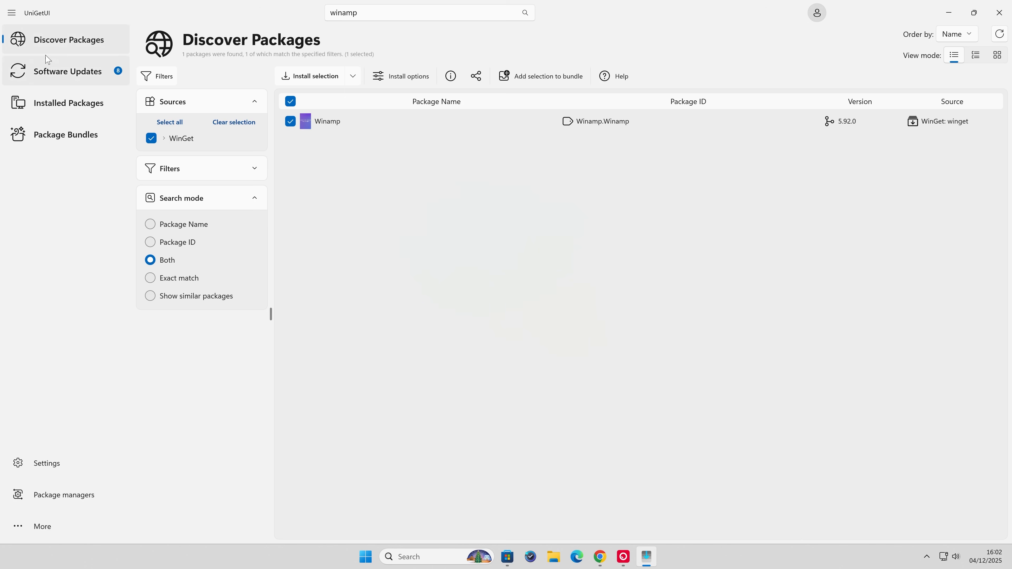
Step: Update only CPUID HWMonitor from the available software updates, allowing UniGetUI Elevator to make changes to the device
click(58, 77)
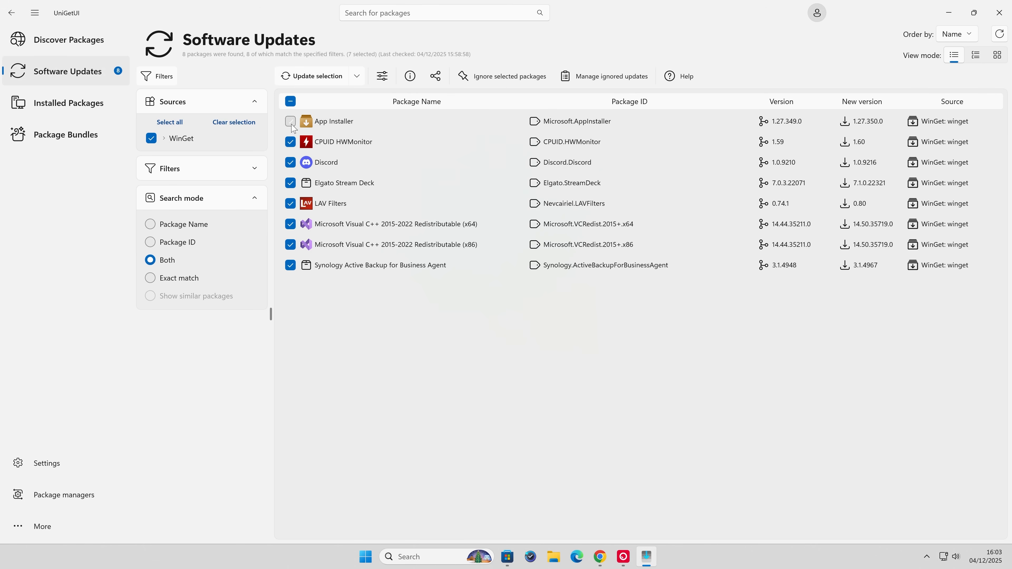
click(290, 101)
click(290, 142)
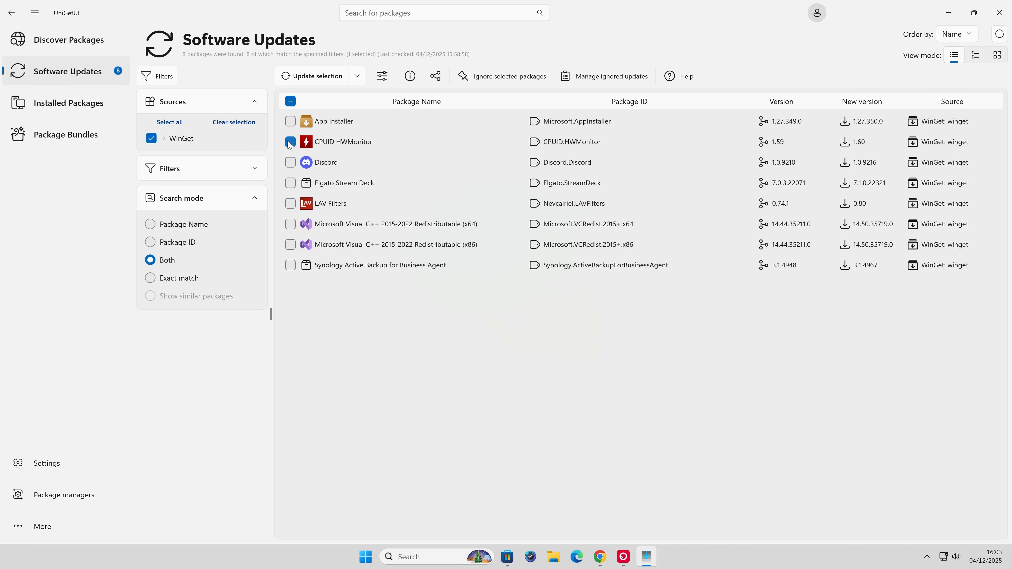
click(305, 78)
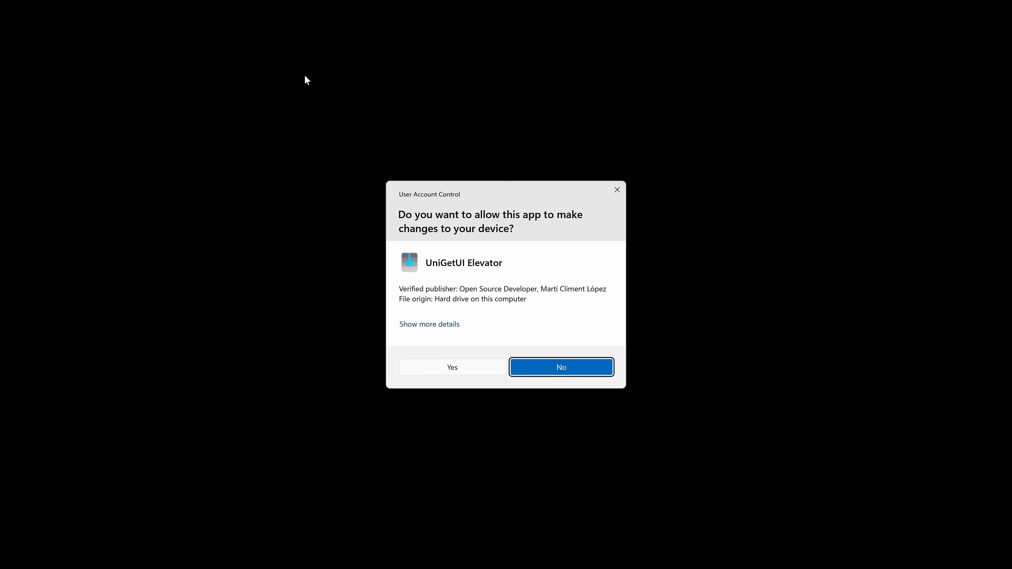
click(447, 368)
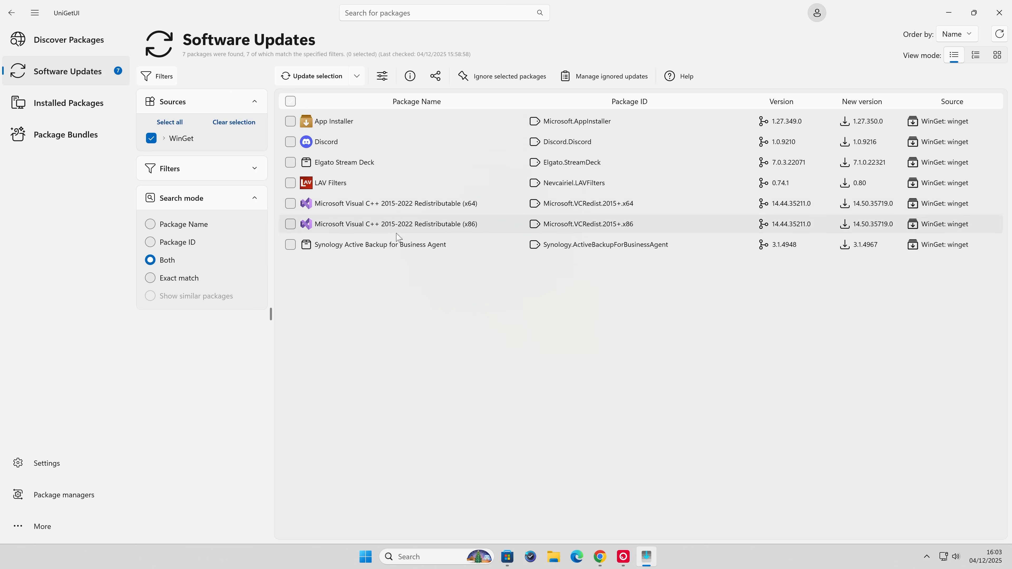
Step: Examine the installation options for the Elgato Stream Deck update and close them without changes
click(294, 163)
click(382, 77)
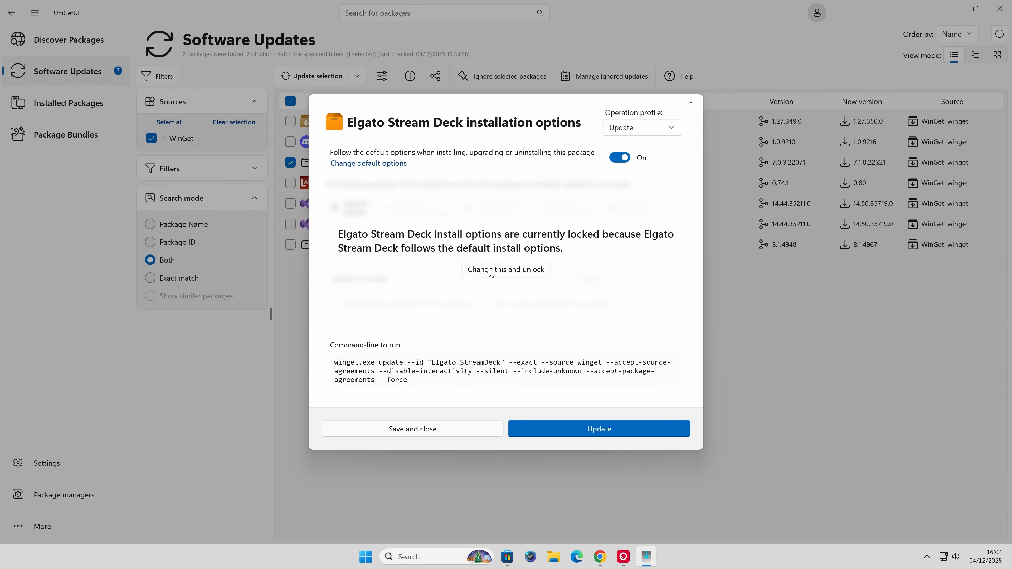
click(691, 103)
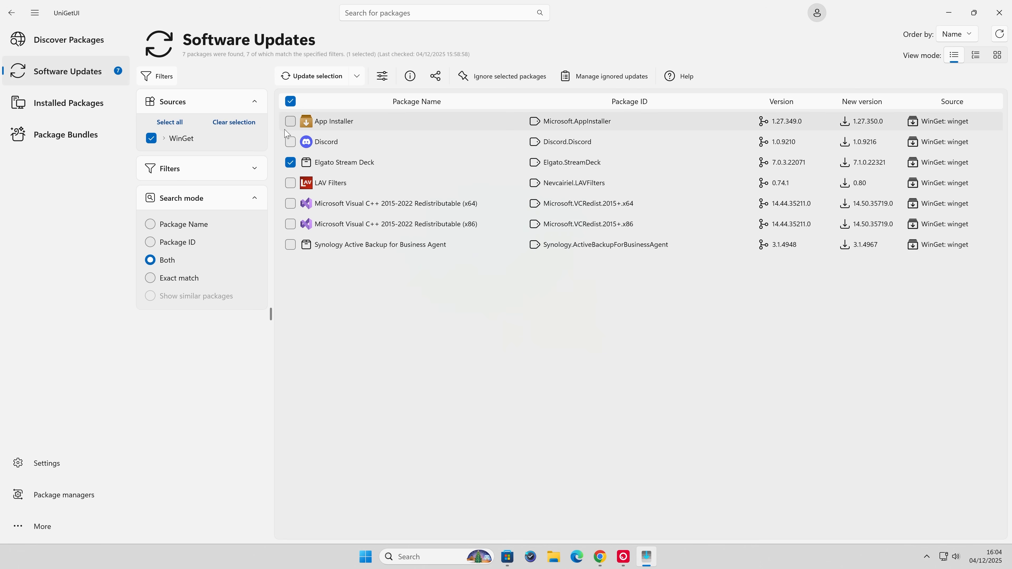
Step: Select all remaining software updates and run them, allowing the Microsoft and UniGetUI Elevator permission requests
click(290, 102)
click(290, 102)
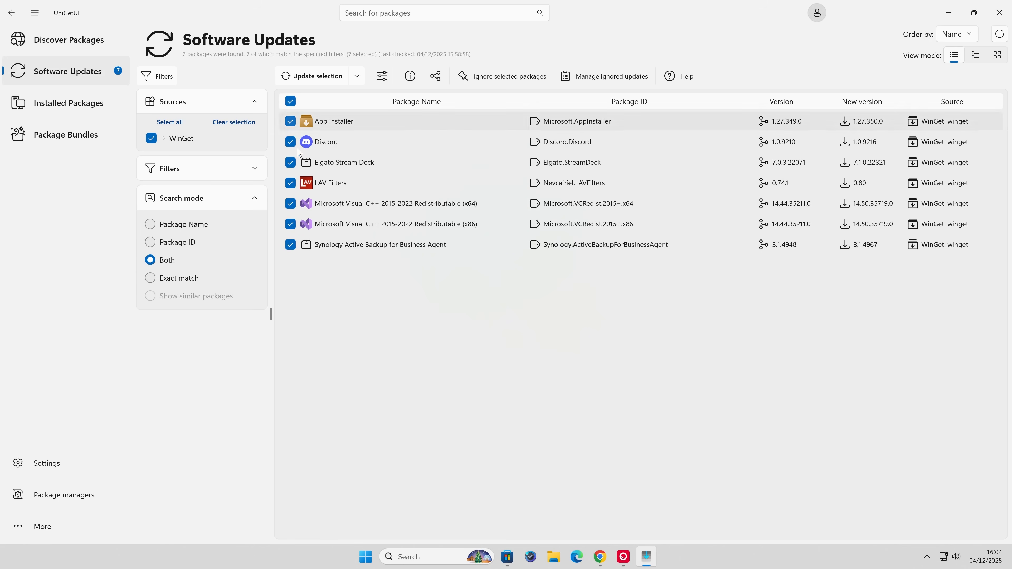
click(340, 77)
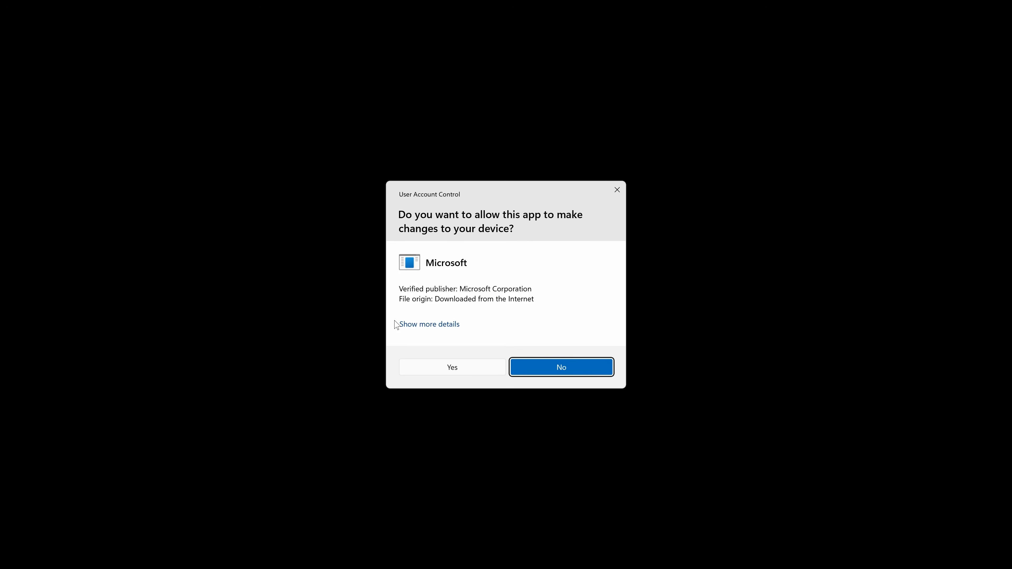
click(441, 369)
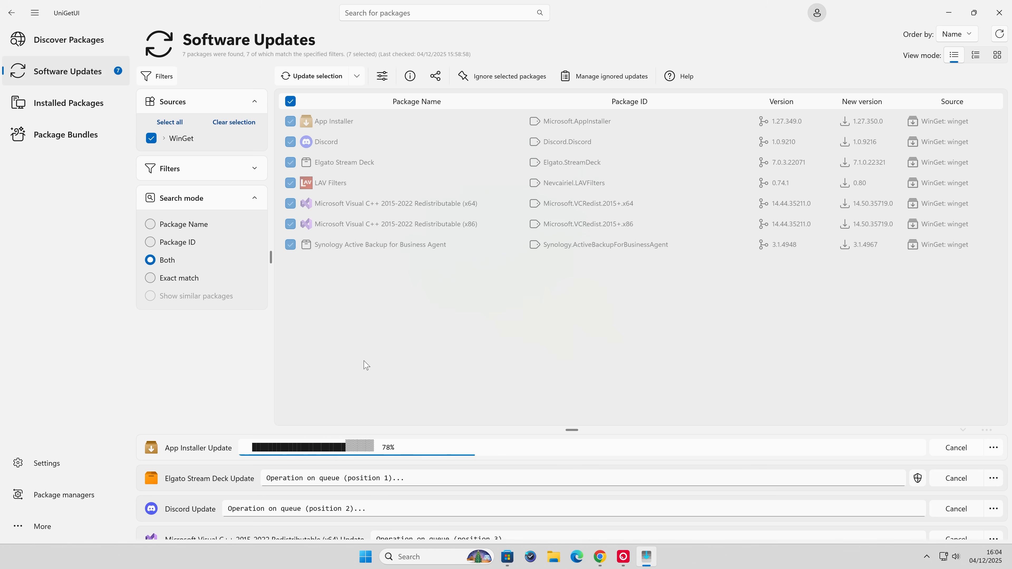
click(948, 12)
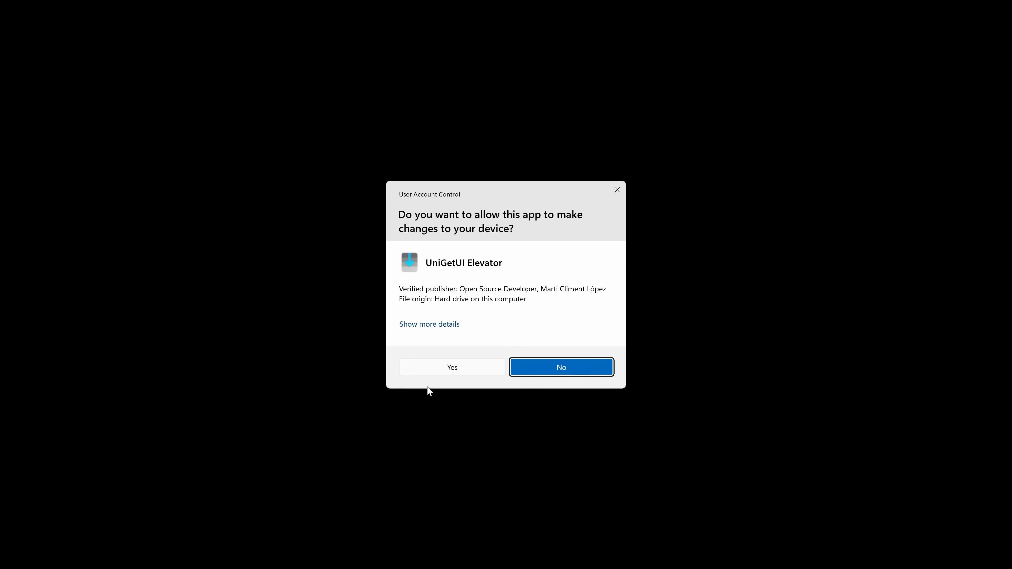
click(444, 367)
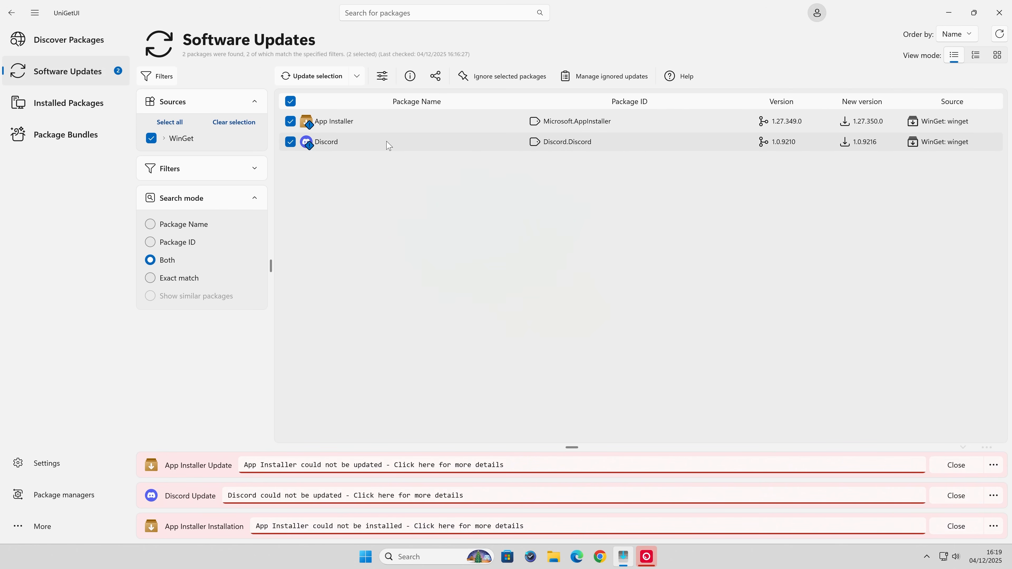
Step: Clear the default selection in the installed packages list and select only MSI Afterburner
click(70, 105)
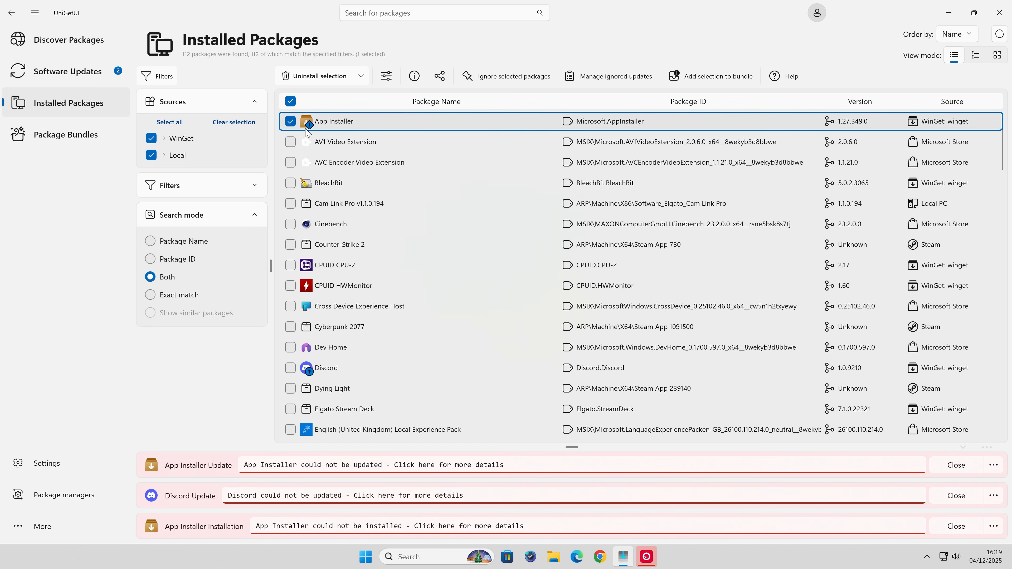
click(290, 101)
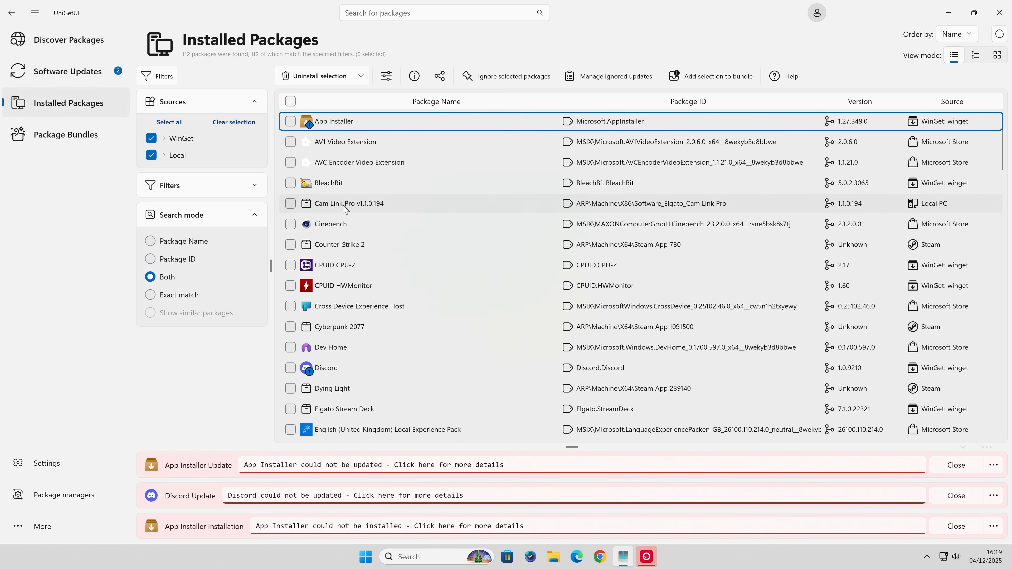
scroll(364, 229, down, 3)
scroll(364, 229, down, 5)
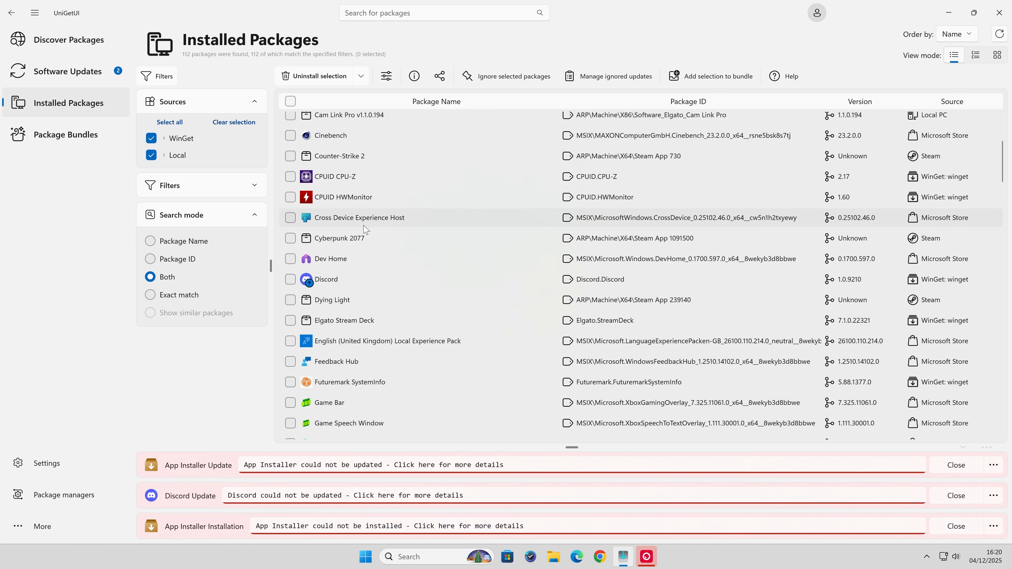
scroll(364, 229, down, 10)
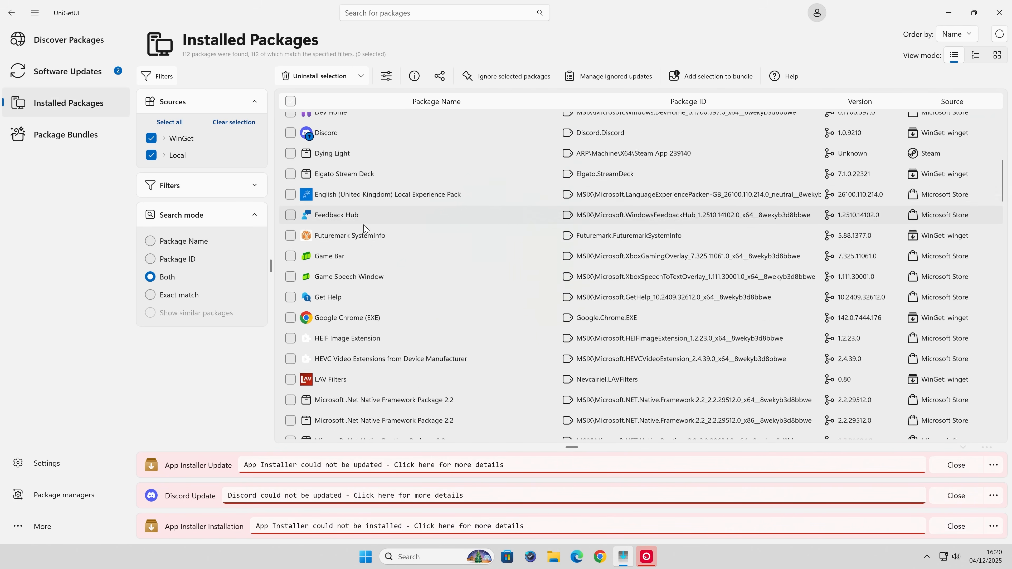
scroll(365, 229, down, 10)
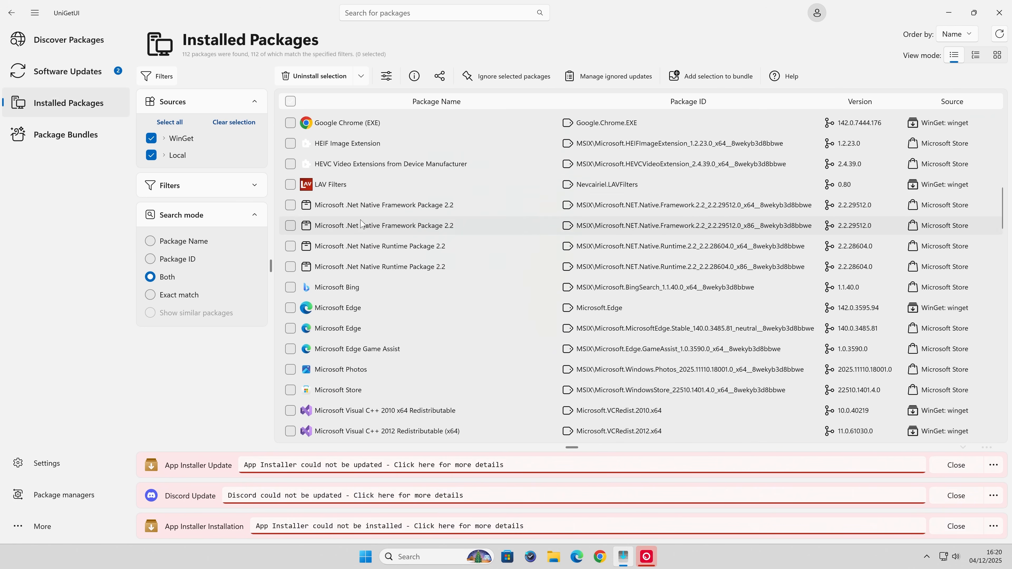
scroll(362, 227, down, 7)
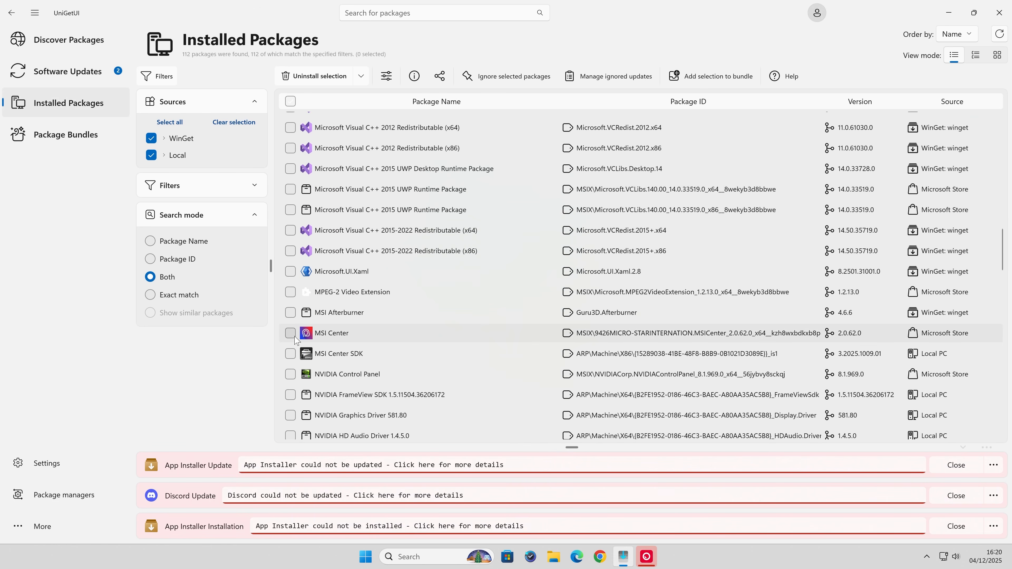
click(290, 312)
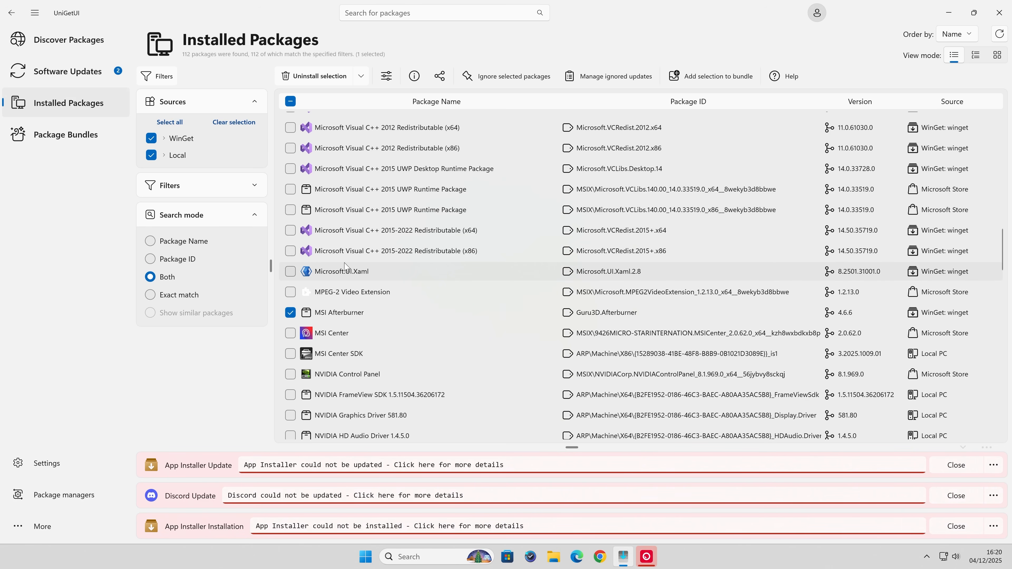
Step: Search the discoverable packages for "elgaTO"
click(50, 44)
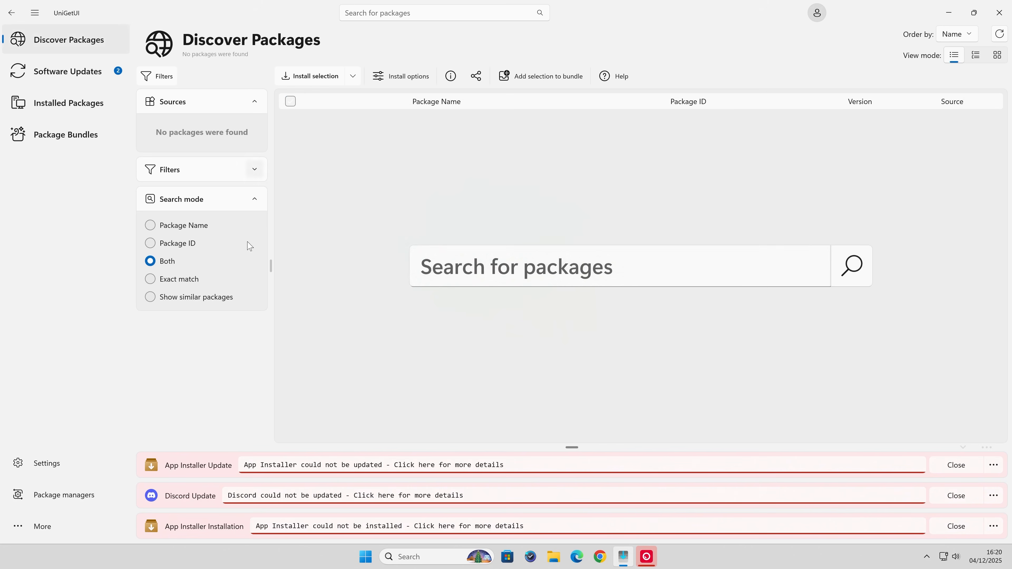
click(503, 267)
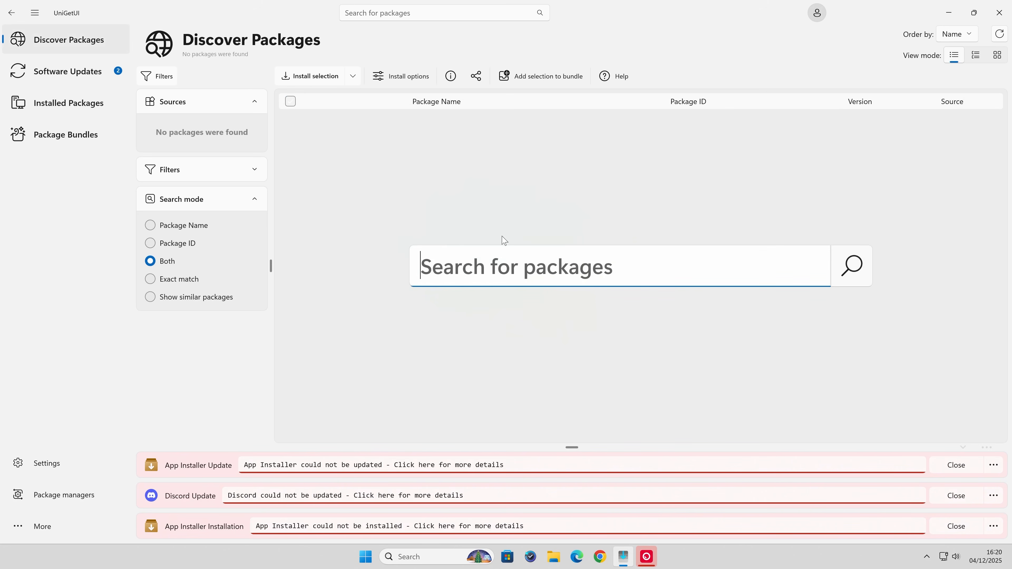
text(elgaTO)
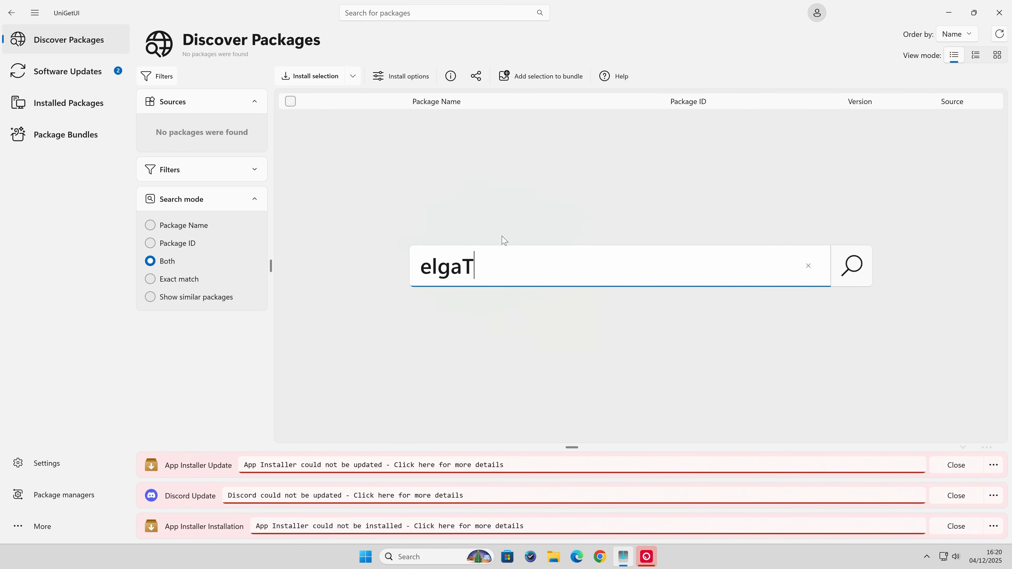
key(BackSpace)
key(BackSpace)
text(TO)
key(Return)
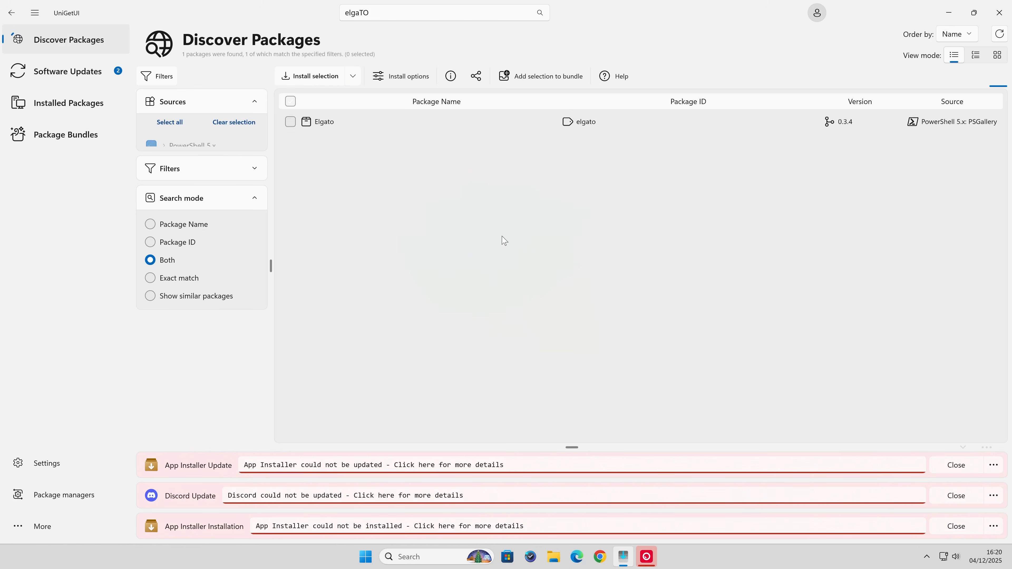